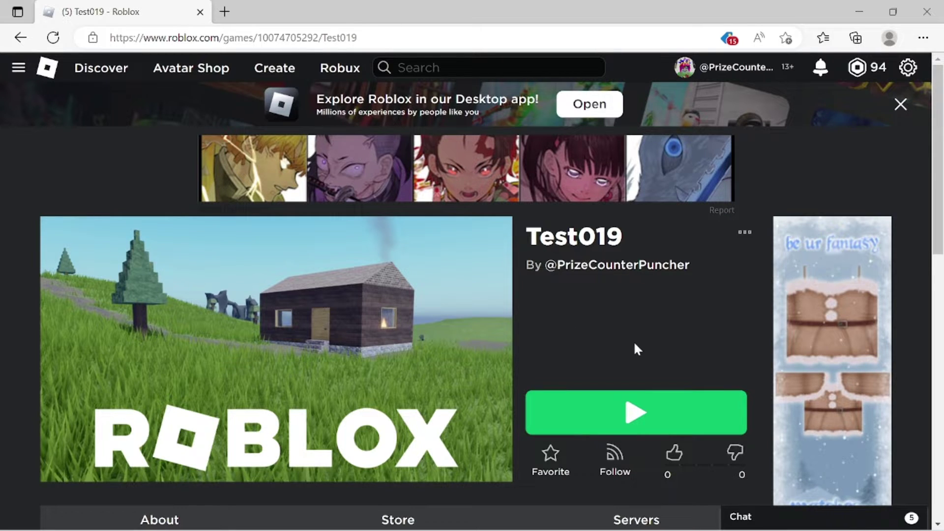
left_click(638, 415)
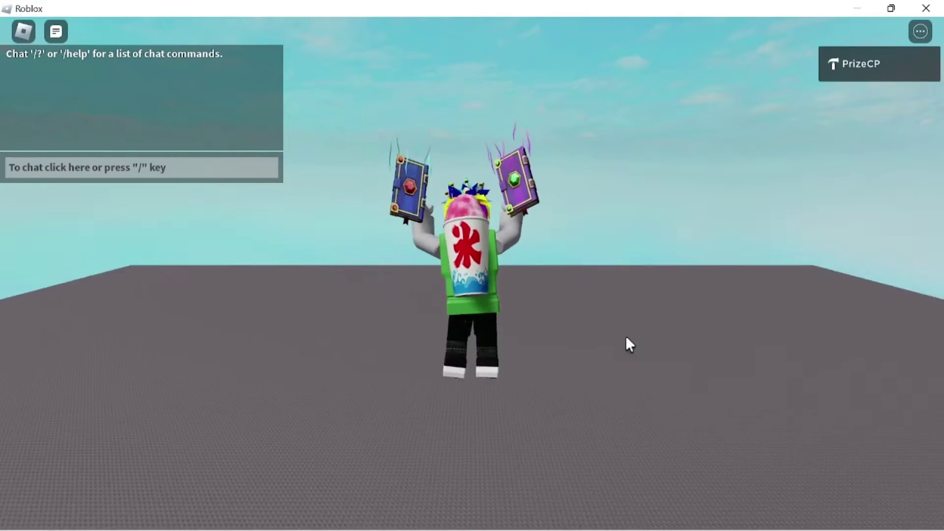
right_click_drag(626, 335, 637, 334)
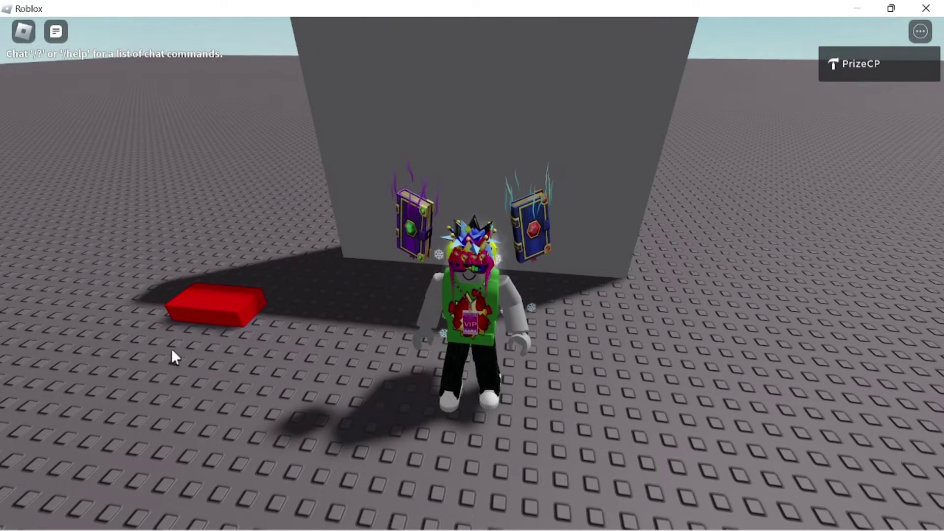
left_click(927, 9)
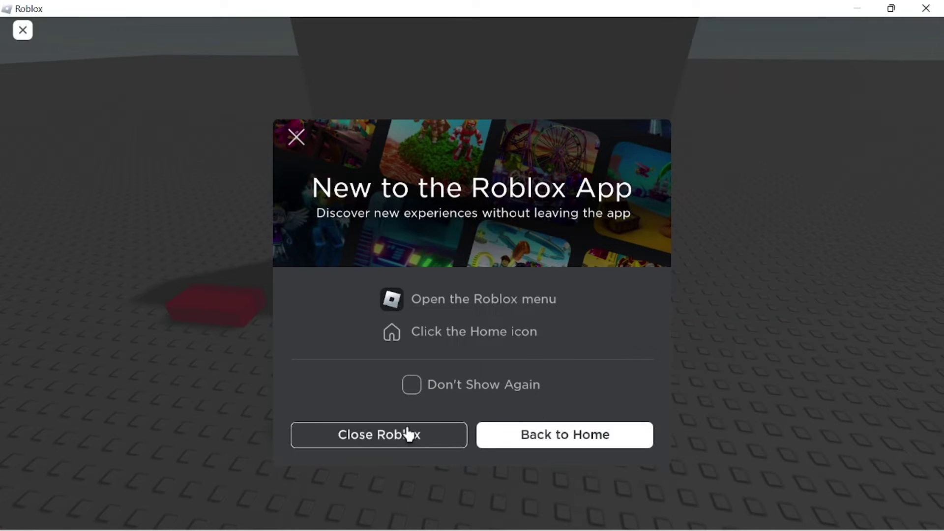
left_click(406, 433)
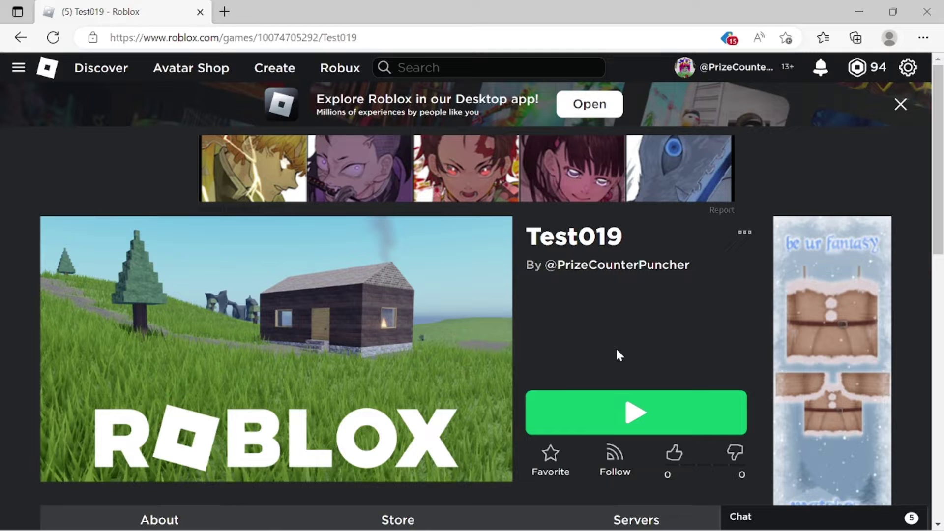
- Open Test019's Configure Place page at its Version History section
left_click(746, 235)
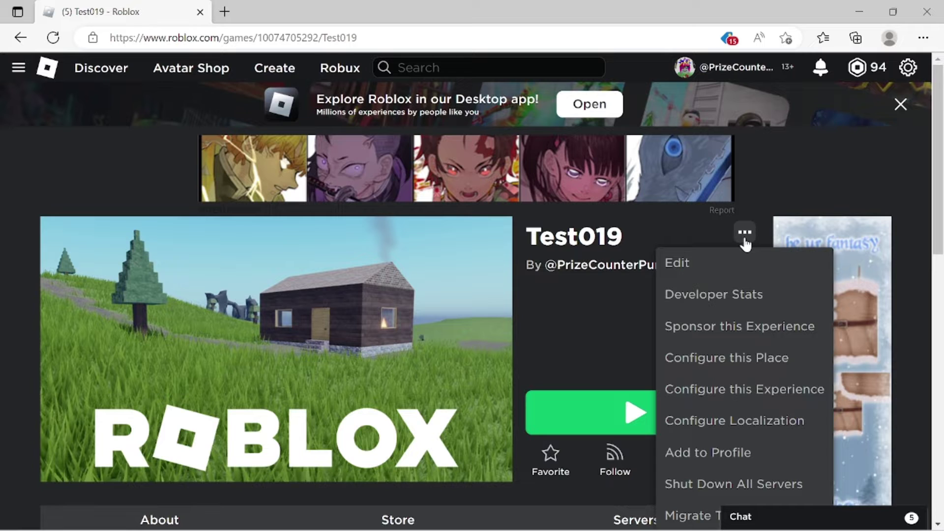
left_click(719, 359)
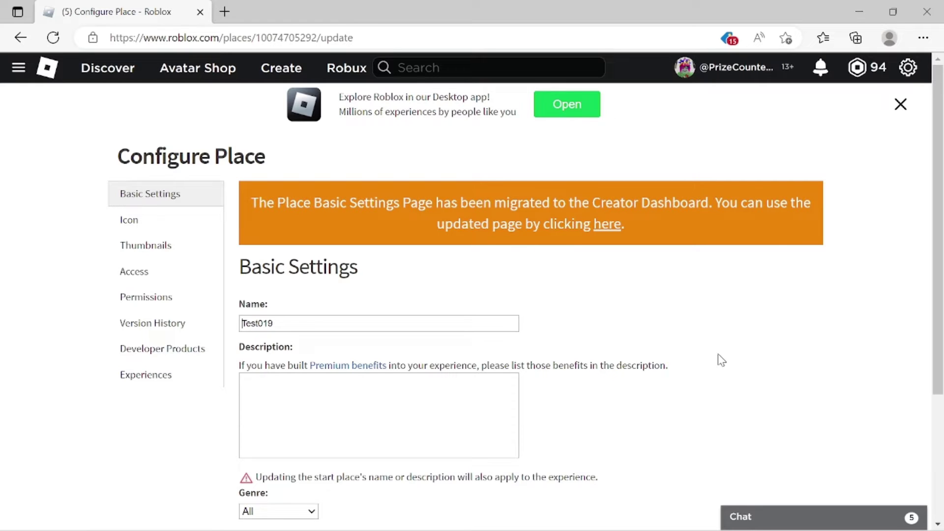
left_click(168, 332)
scroll(606, 327, "down", 3)
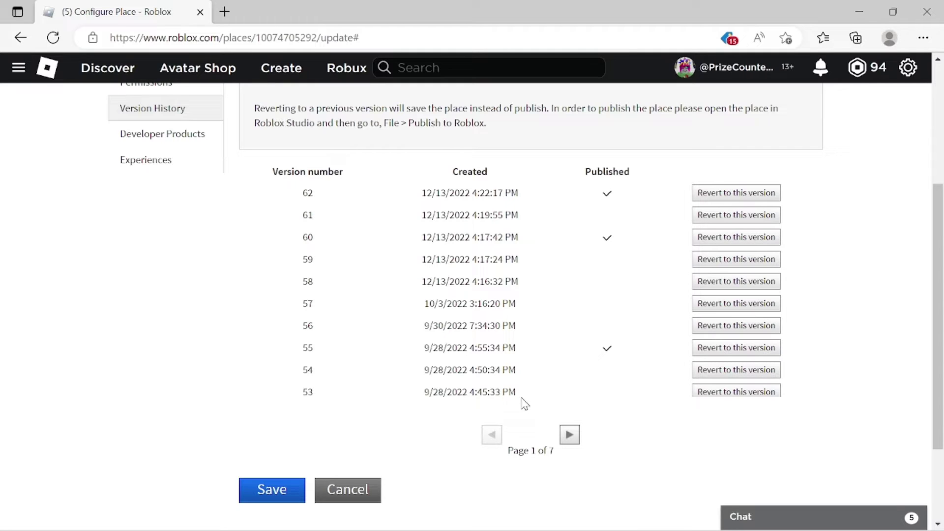
- Page forward through the version list to page 3, then back to page 1
left_click(569, 437)
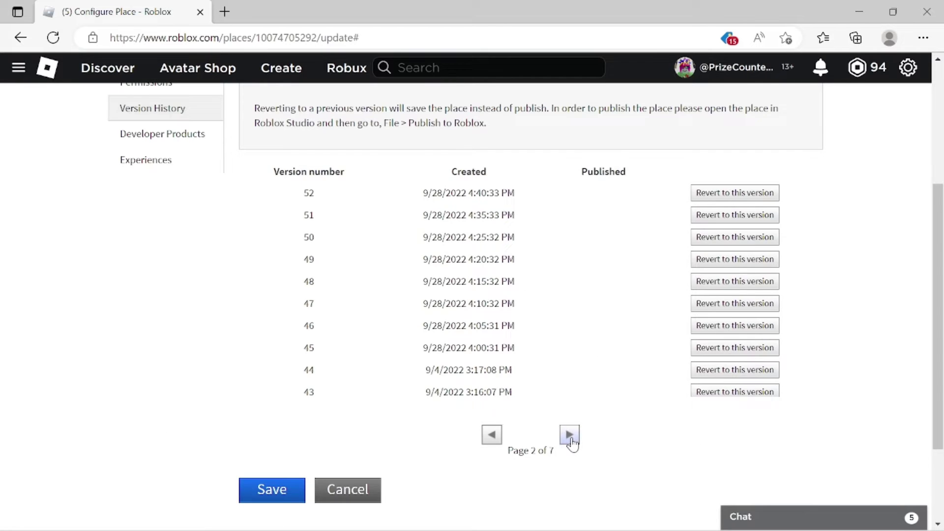
left_click(571, 437)
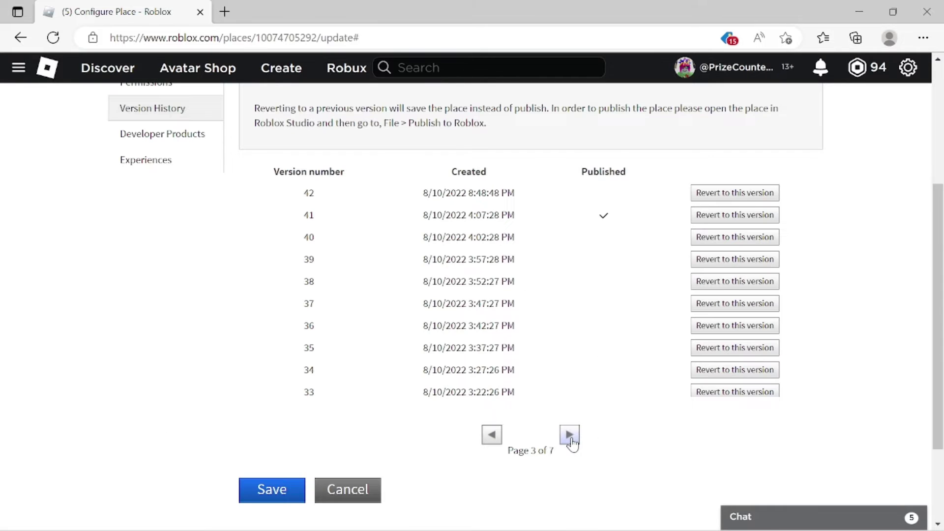
left_click(490, 437)
left_click(490, 437)
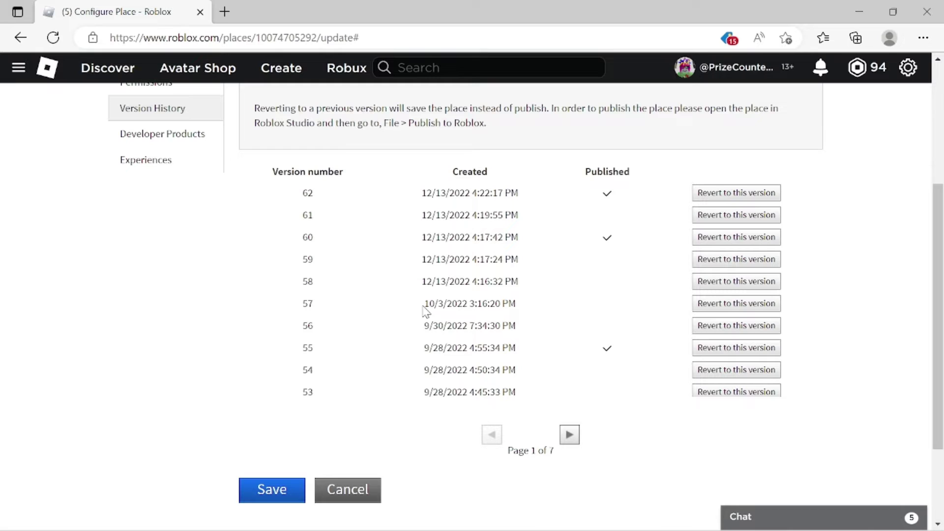
- Revert Test019 to version 57 and save the place configuration
left_click_drag(423, 306, 470, 307)
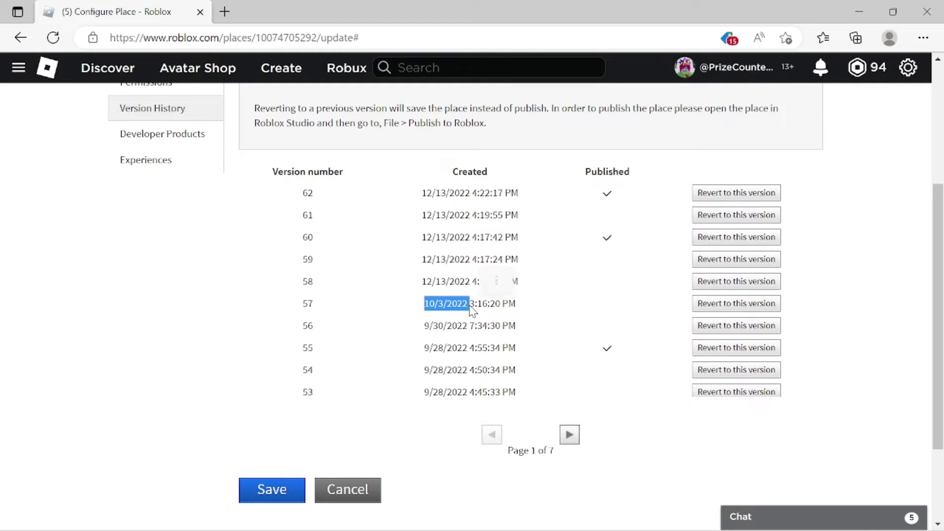
left_click(530, 313)
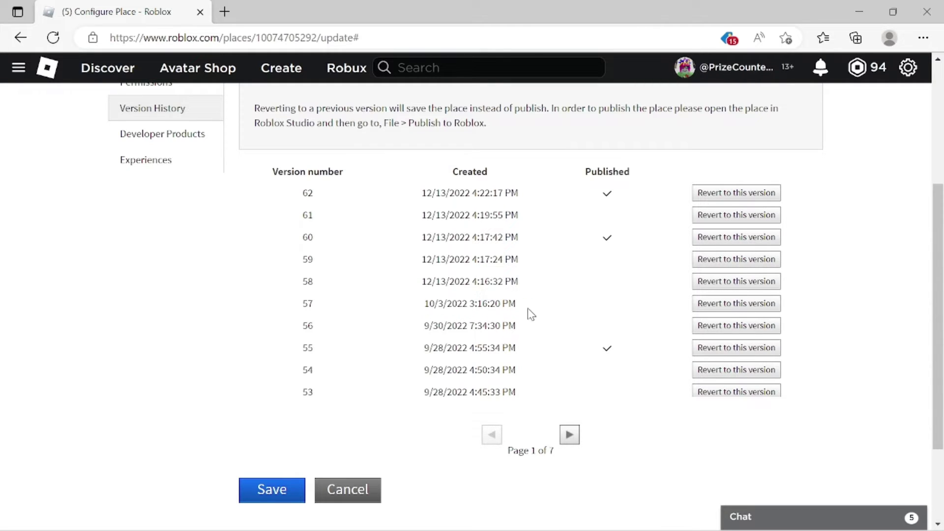
left_click(723, 308)
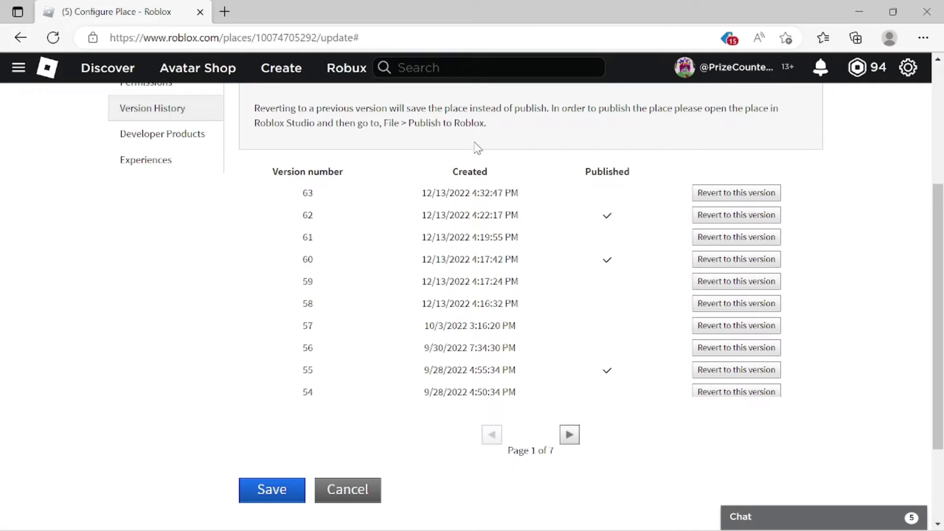
left_click(272, 492)
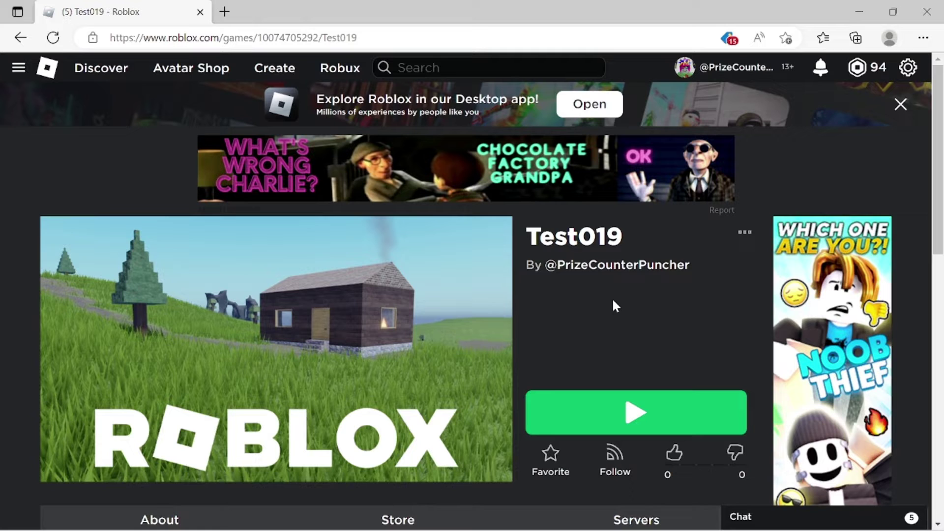
left_click(741, 245)
left_click(713, 264)
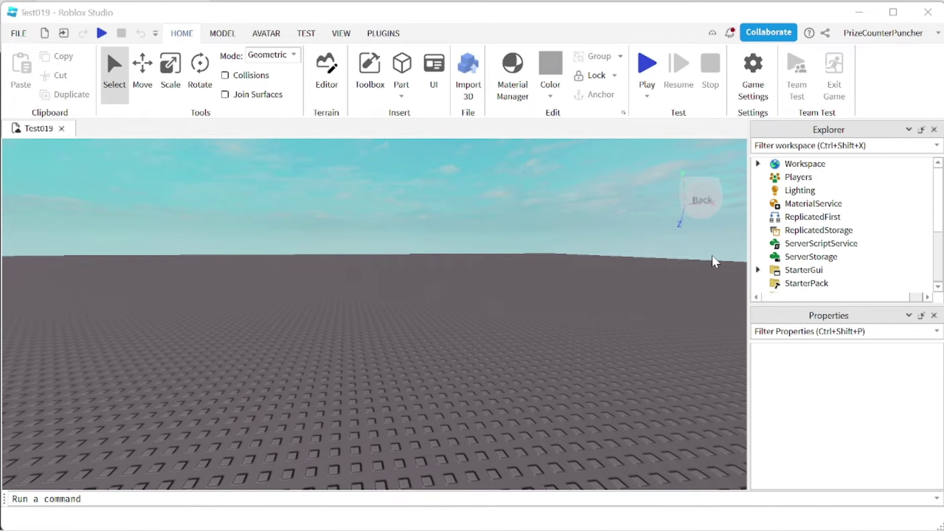
left_click(929, 13)
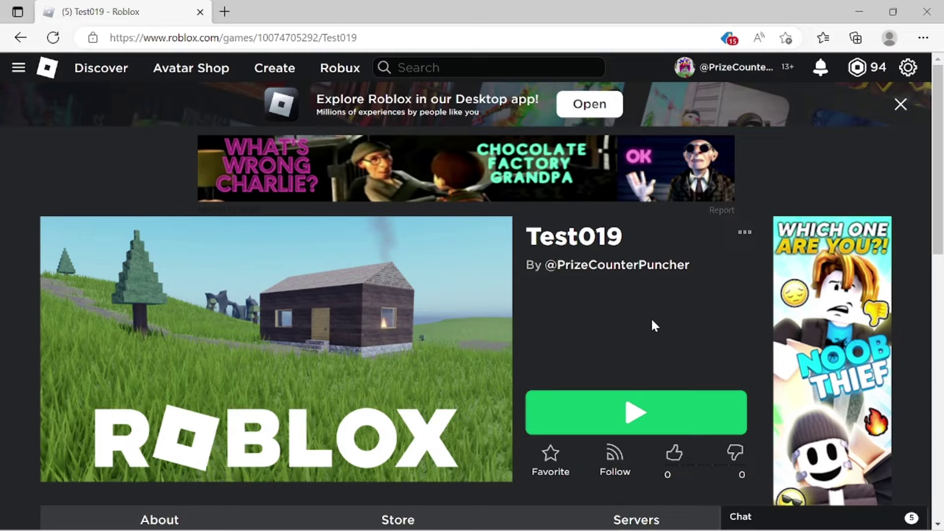
left_click(617, 419)
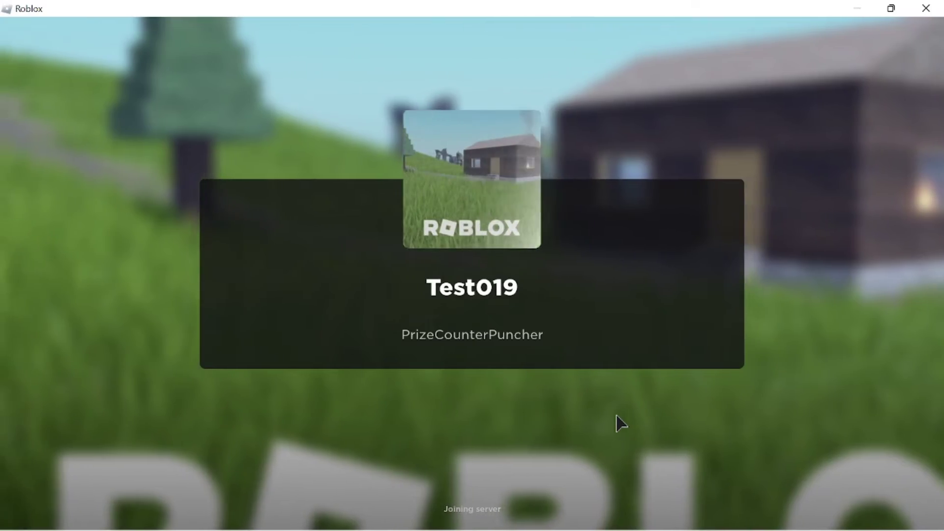
key("w")
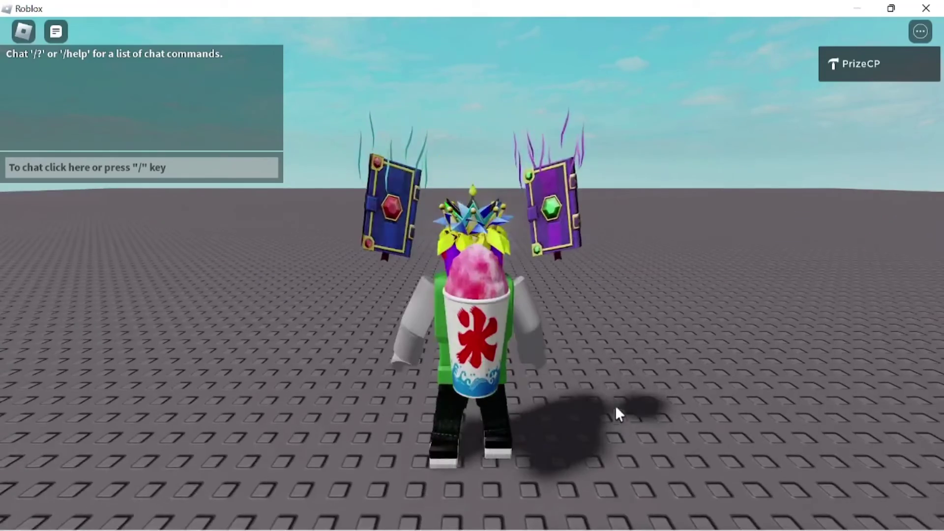
key("s")
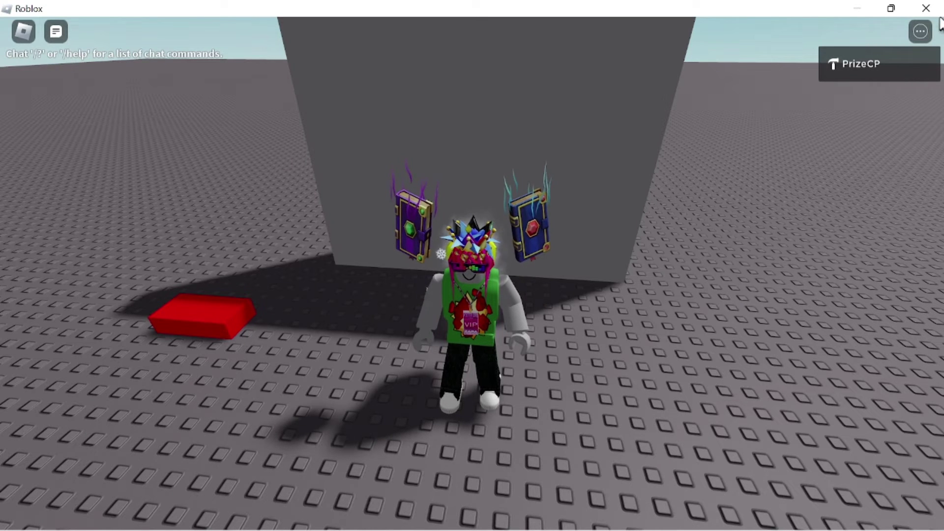
left_click(926, 8)
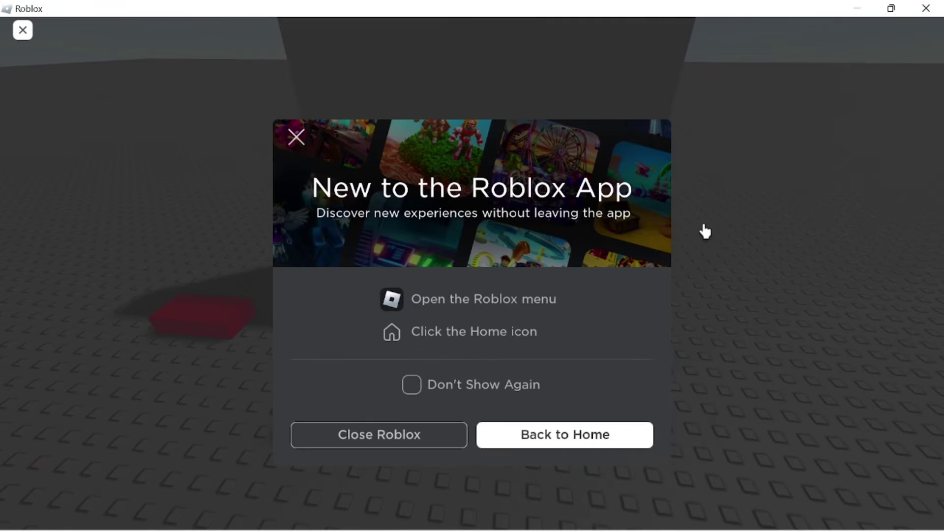
left_click(424, 433)
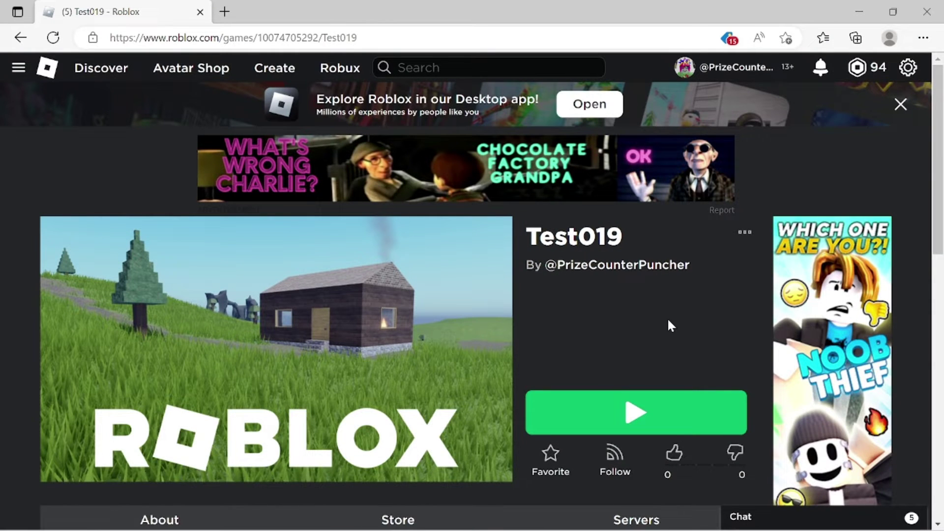
- Open Test019 in Studio via Edit, publish it to Roblox, then close Studio
left_click(746, 233)
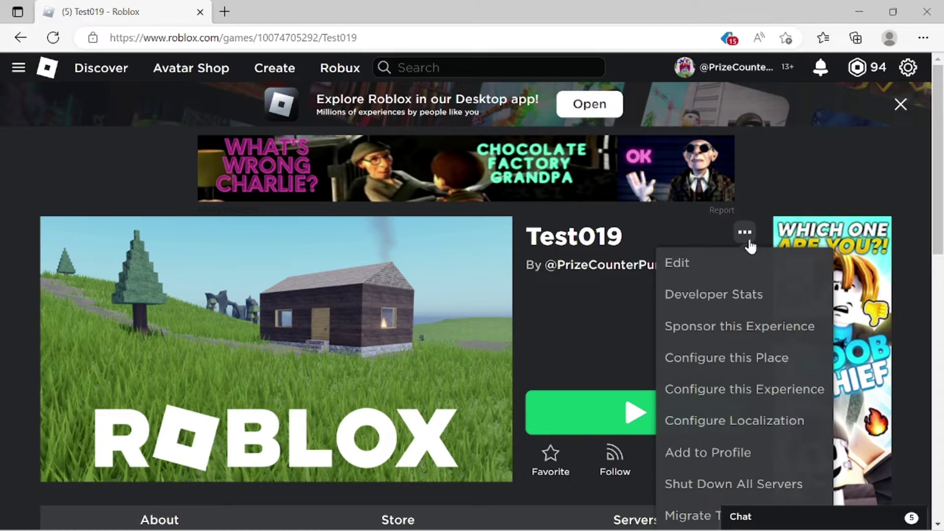
left_click(697, 270)
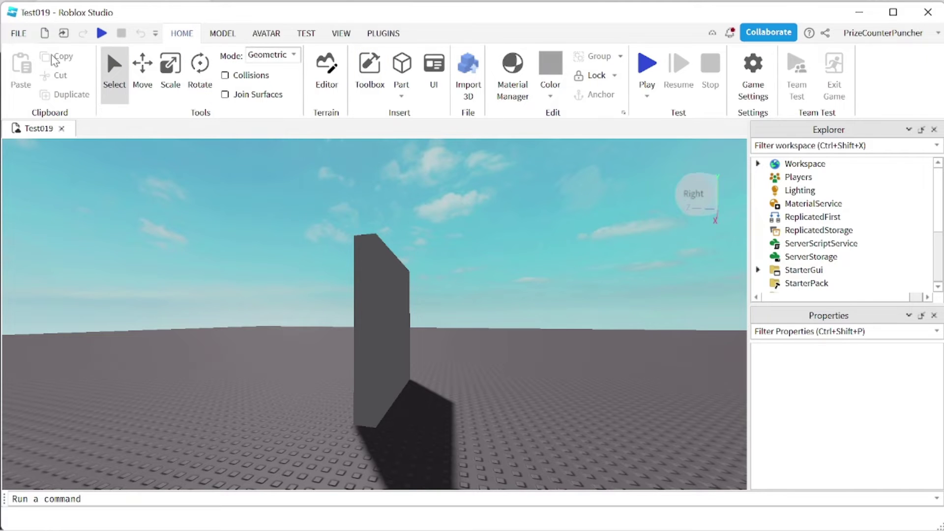
left_click(18, 35)
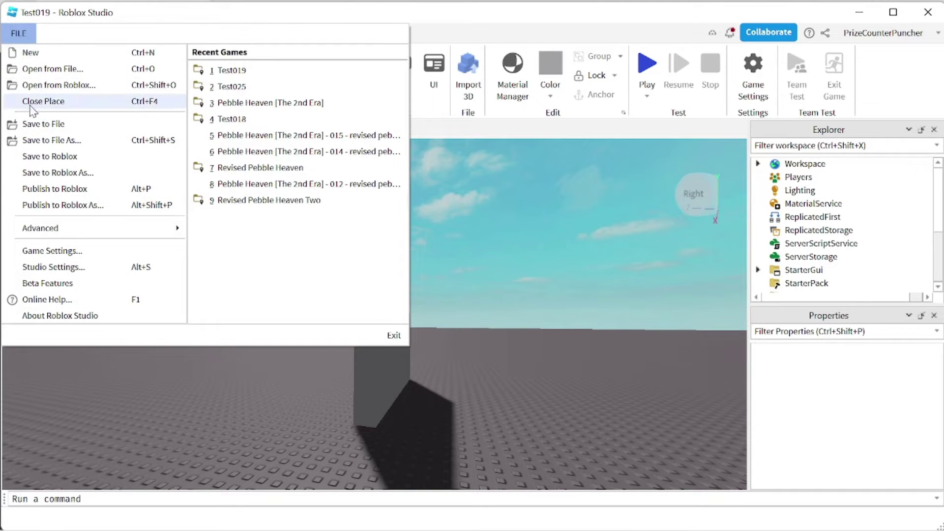
left_click(54, 190)
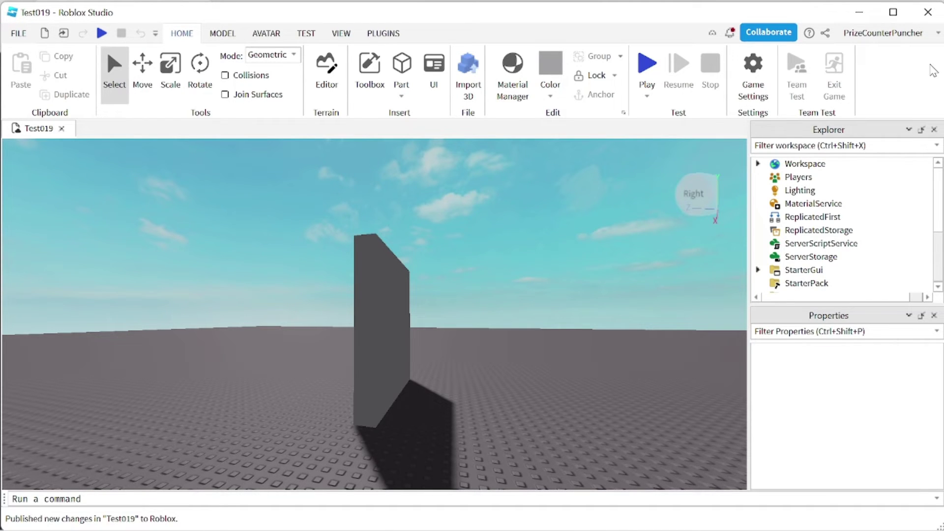
left_click(928, 11)
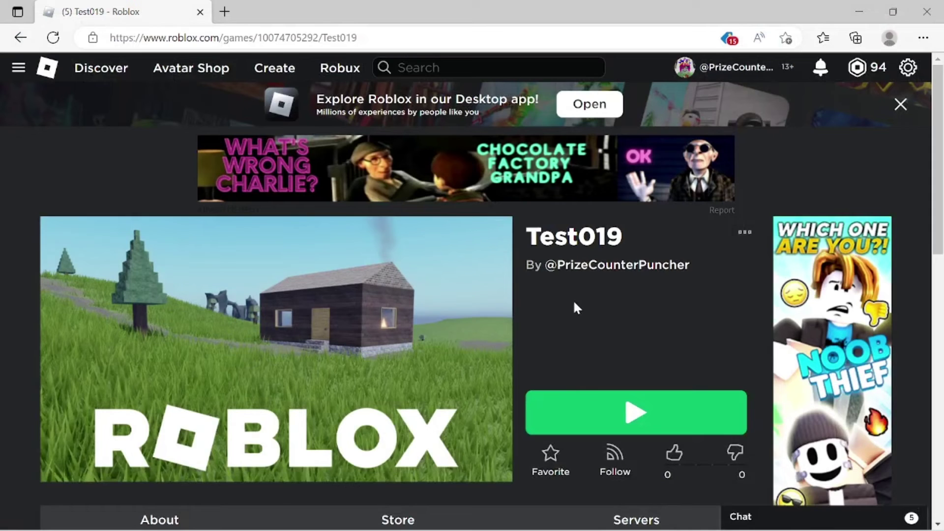
left_click(633, 415)
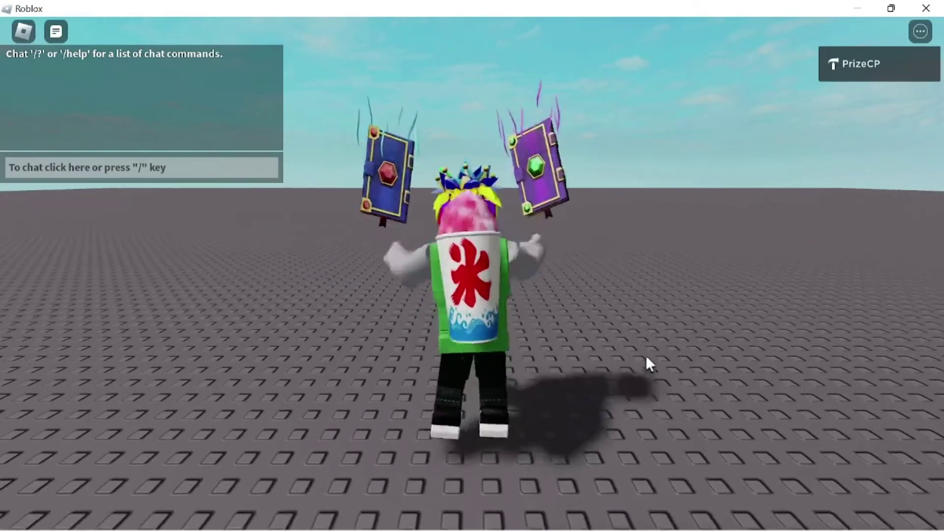
key("s")
right_click_drag(700, 323, 696, 324)
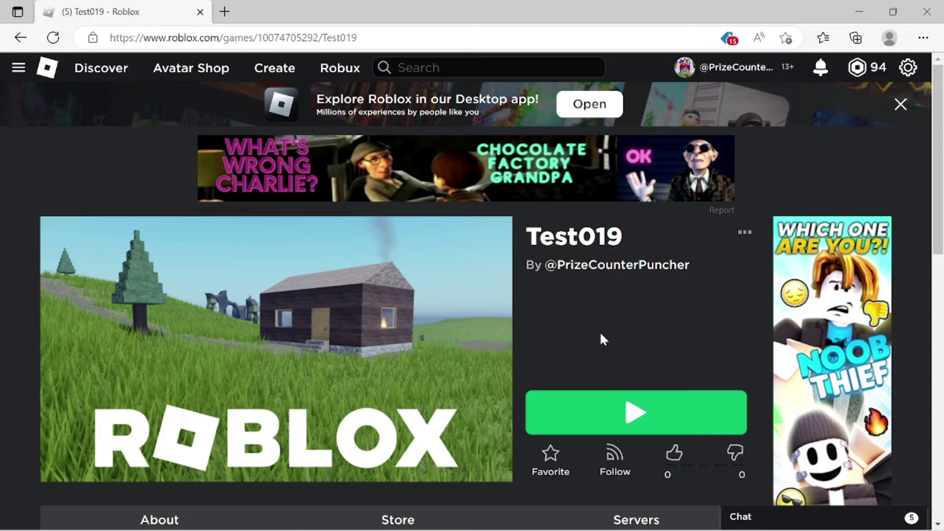
- Open Test019 in Studio and save a local copy as 'Test019 - before adding red brick.rbxl'
left_click(740, 241)
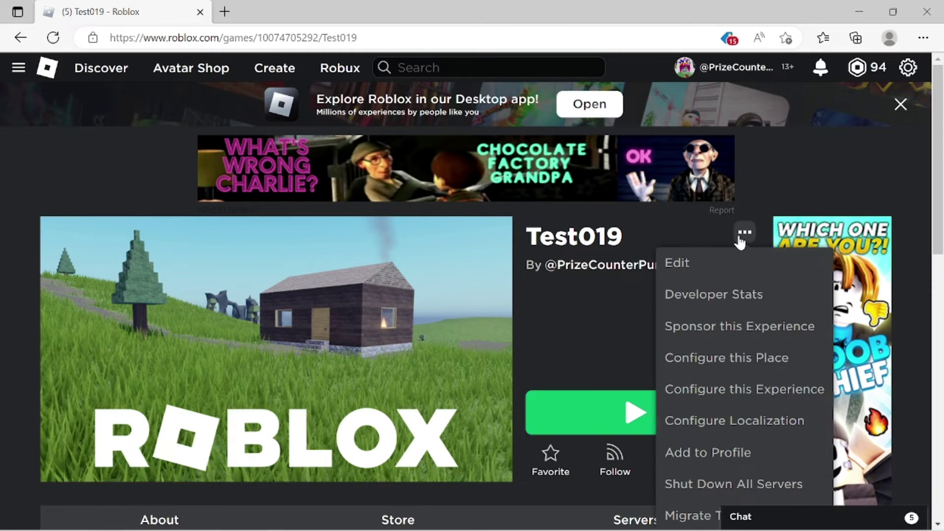
left_click(717, 266)
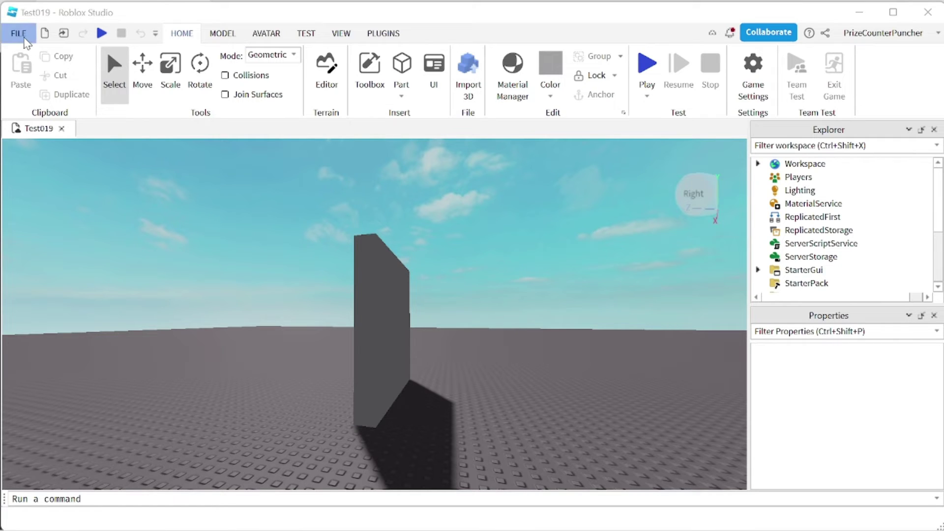
left_click(24, 37)
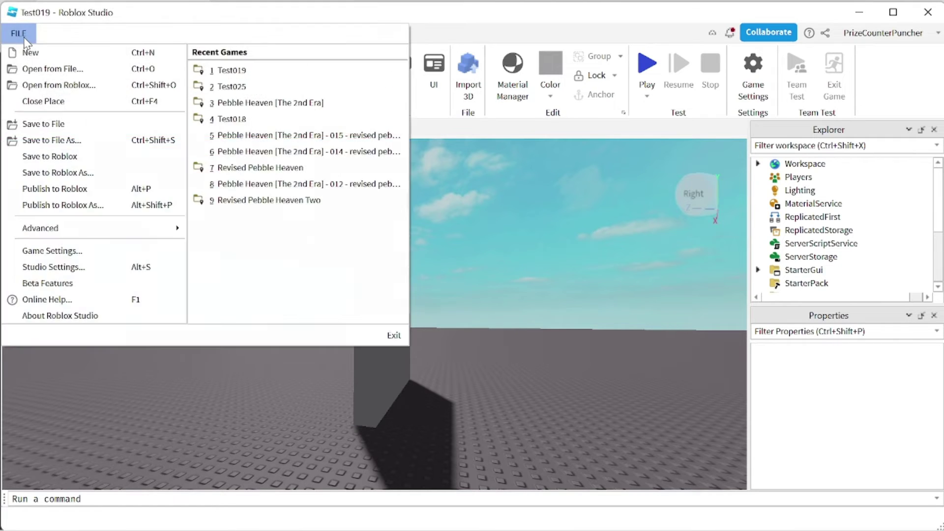
left_click(58, 143)
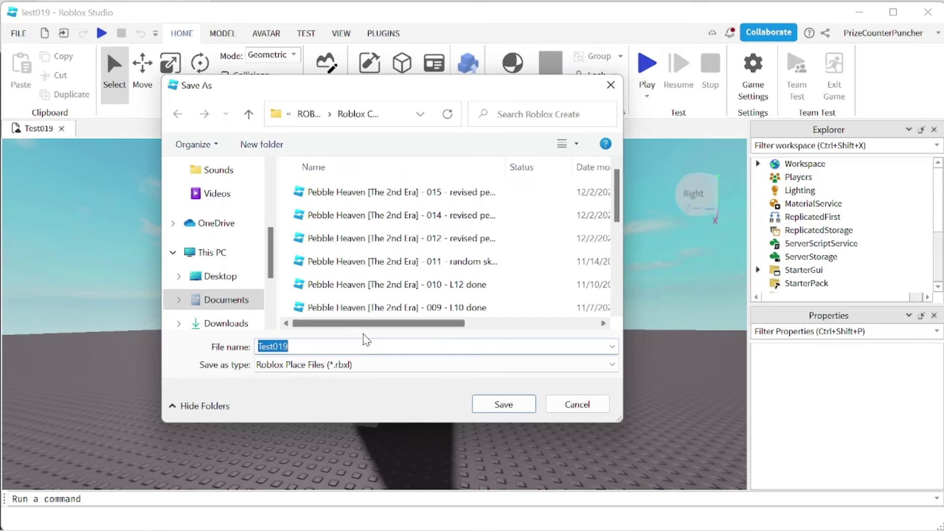
left_click(315, 347)
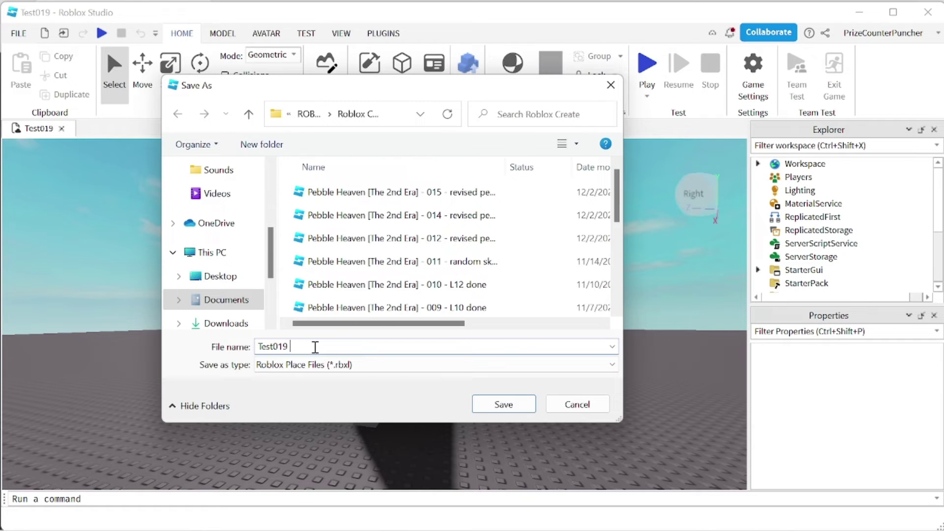
type("- before adding red brick")
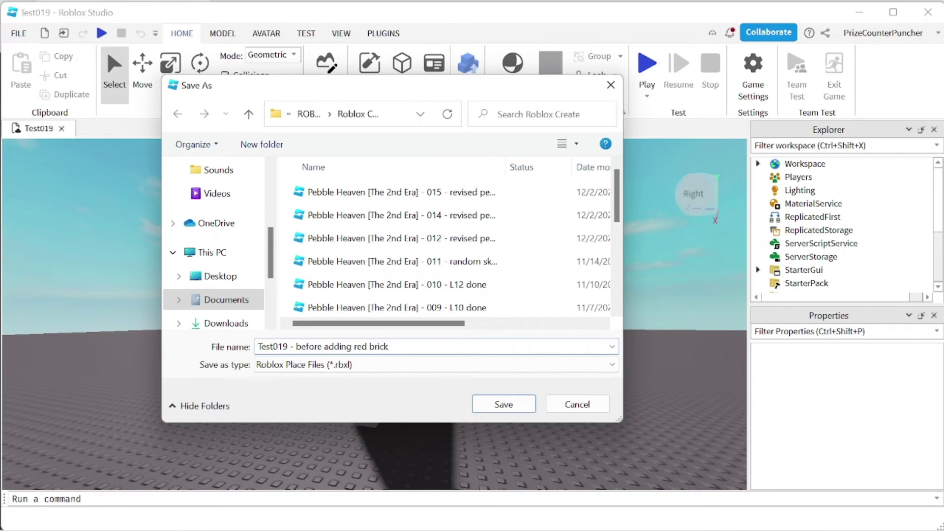
left_click(502, 405)
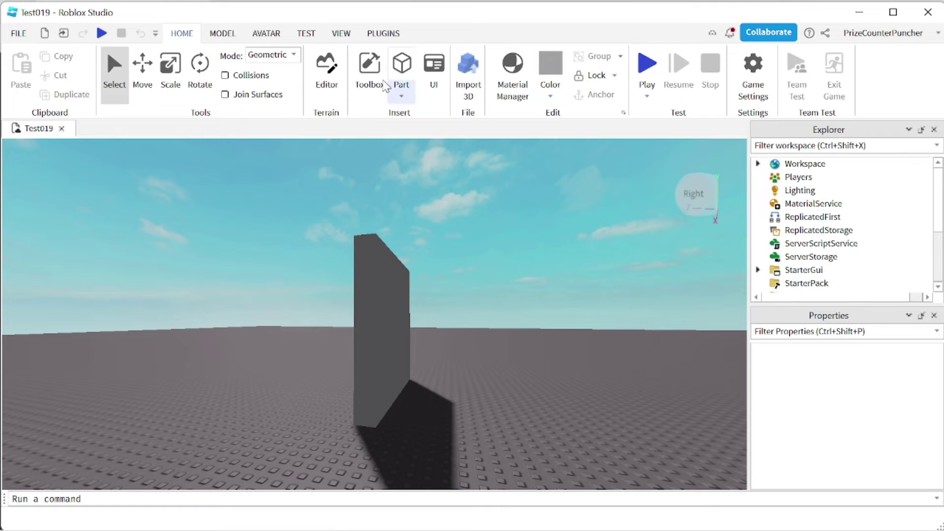
- Insert a part beside the wall on the baseplate and colour it Really blue
left_click(413, 72)
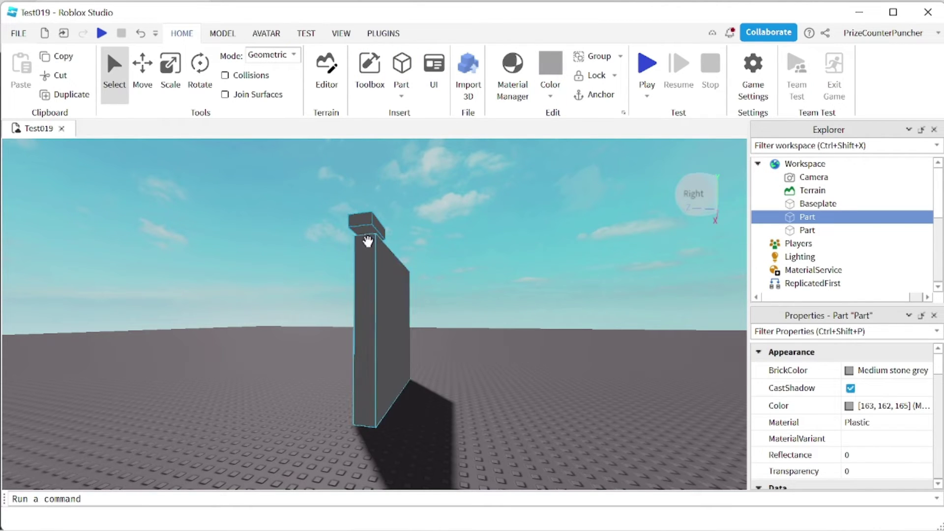
left_click_drag(410, 251, 463, 450)
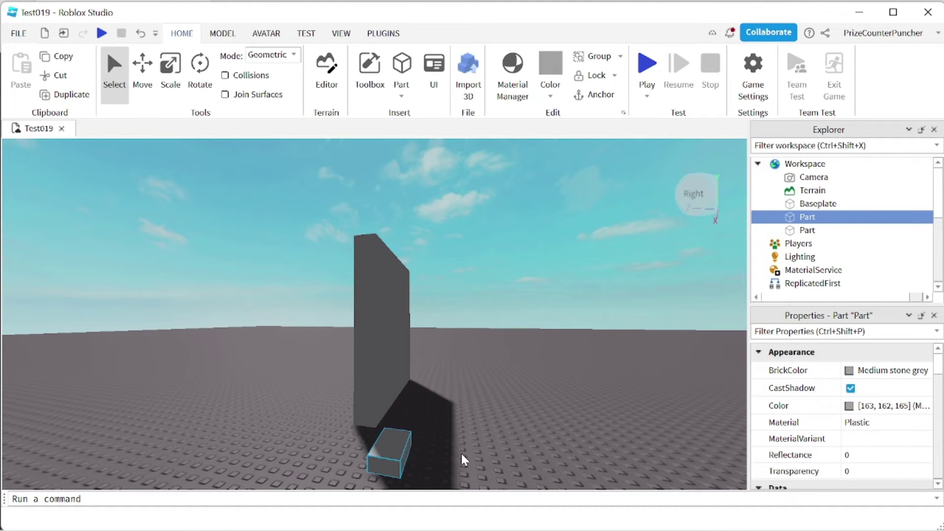
left_click(854, 376)
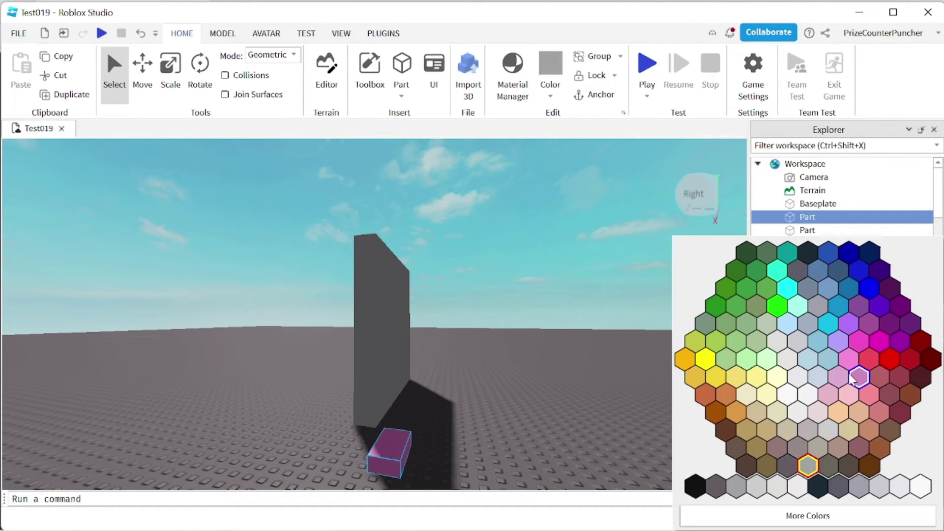
left_click(890, 359)
left_click(856, 375)
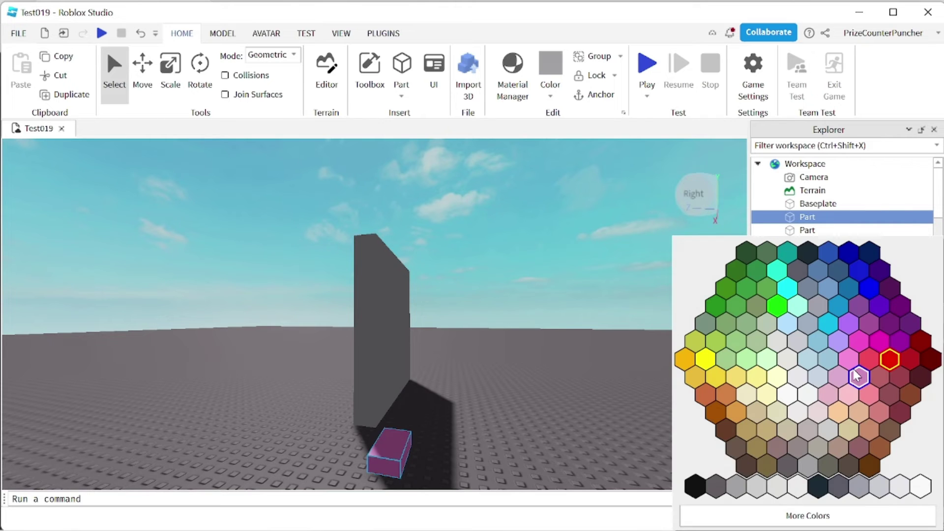
left_click(877, 305)
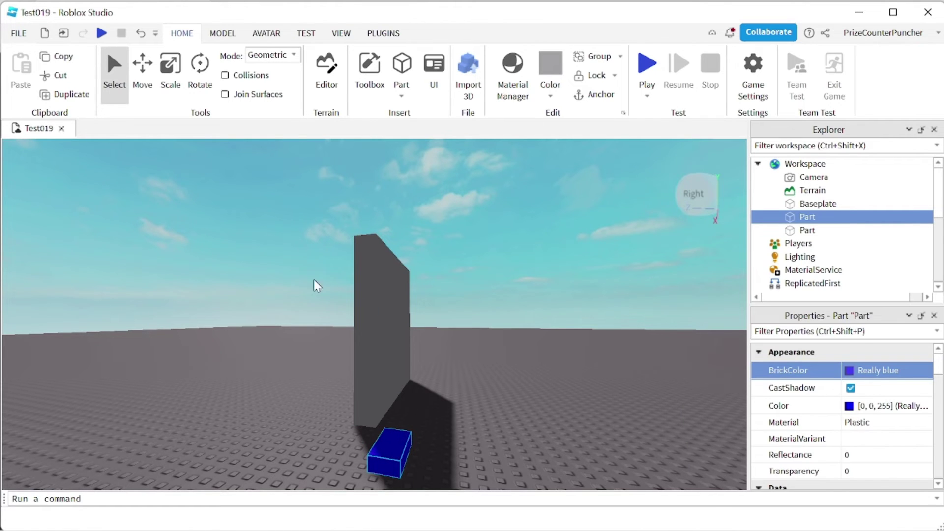
- Publish the updated place to Roblox and close Studio
left_click(28, 39)
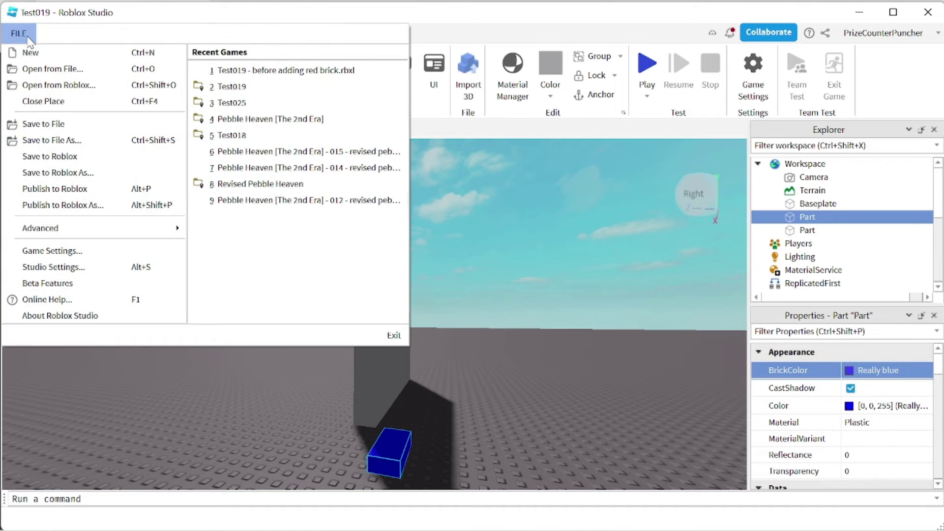
left_click(43, 197)
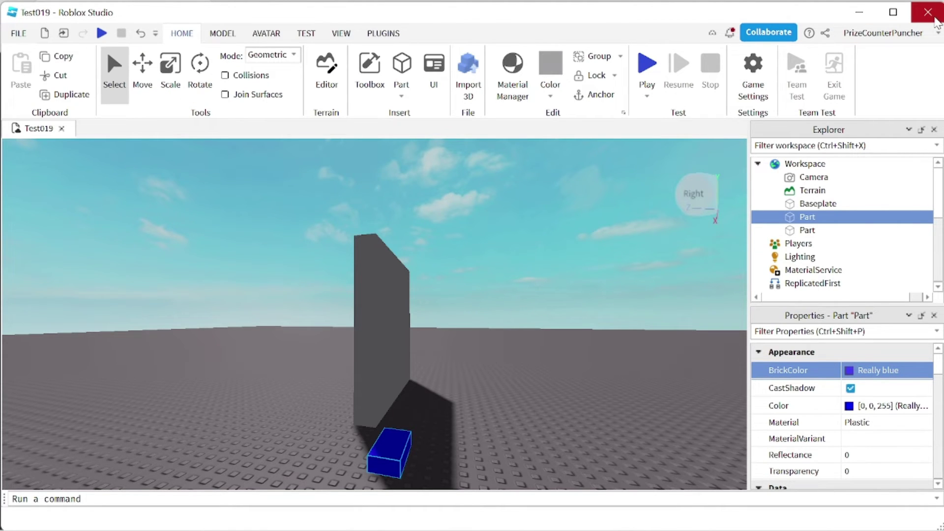
left_click(935, 19)
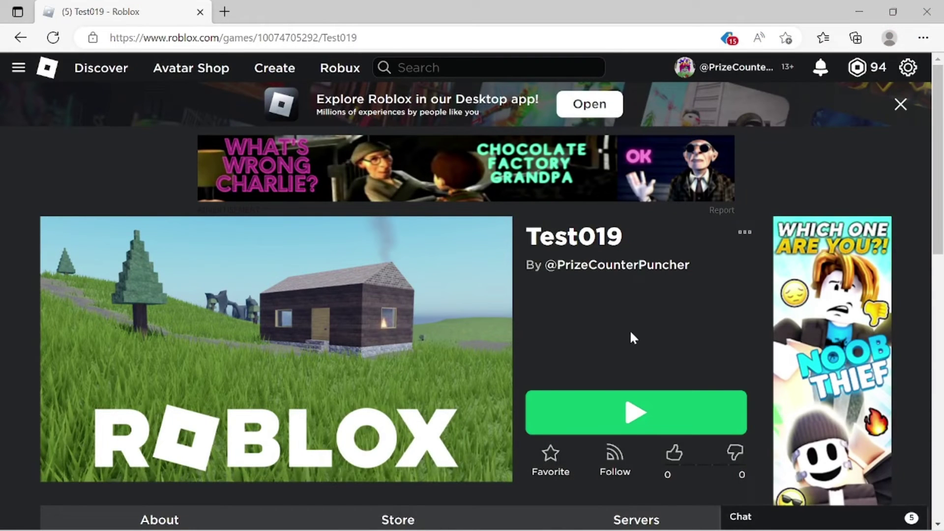
left_click(634, 418)
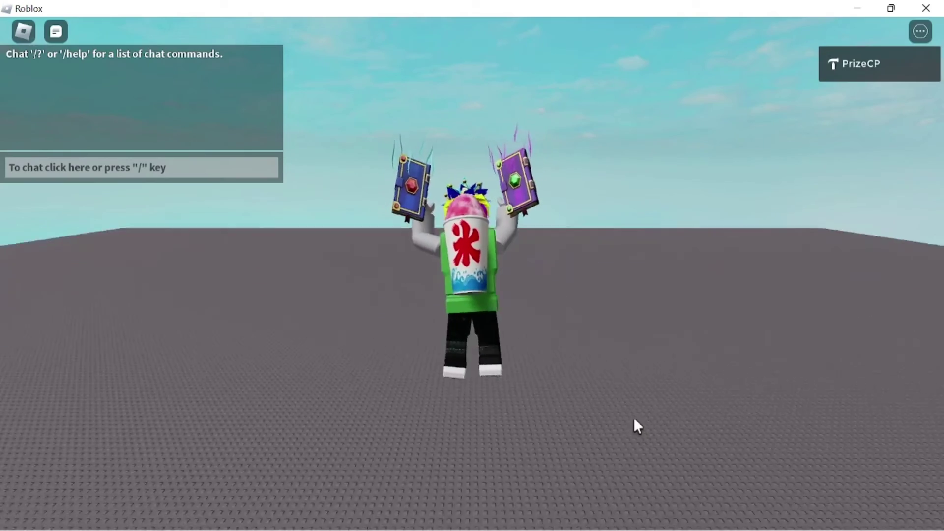
key("w")
right_click_drag(638, 398, 637, 398)
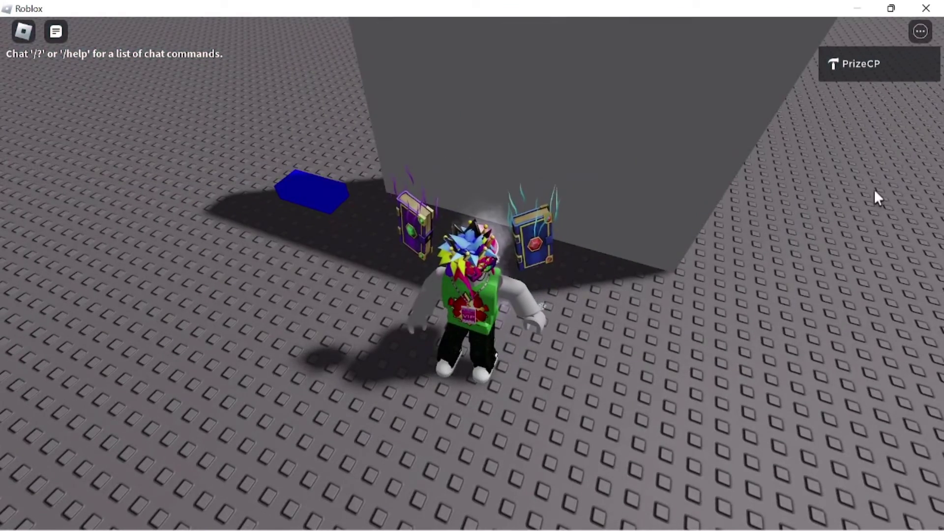
left_click(931, 11)
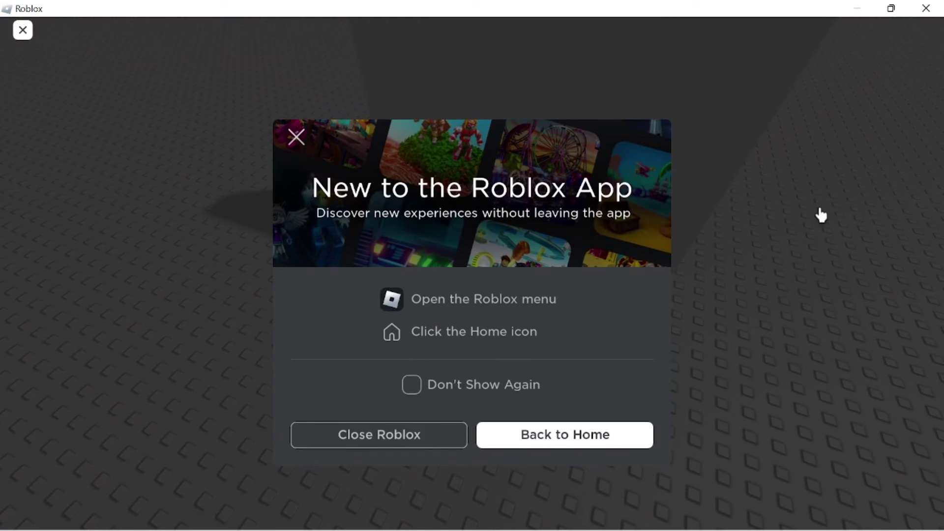
left_click(415, 438)
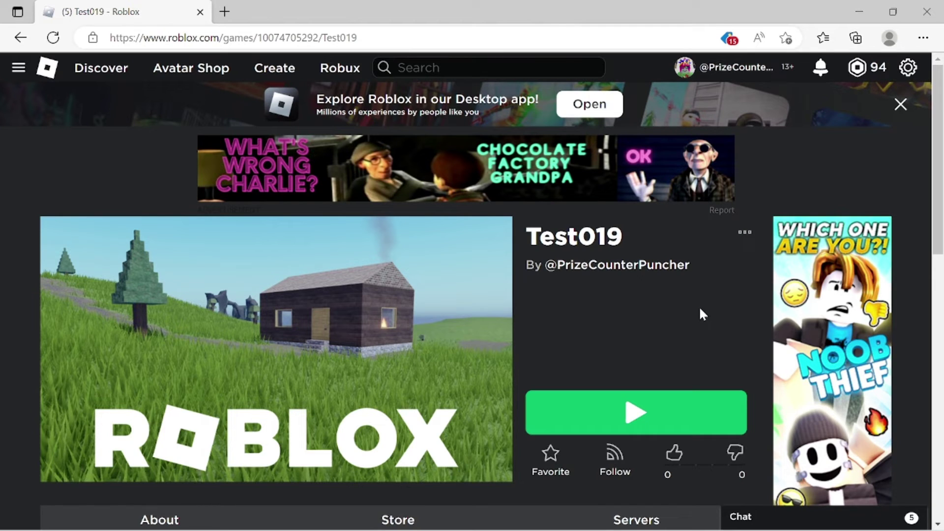
- Open the backup 'Test019 - before adding red brick' from the Roblox Create folder
key("alt+Tab")
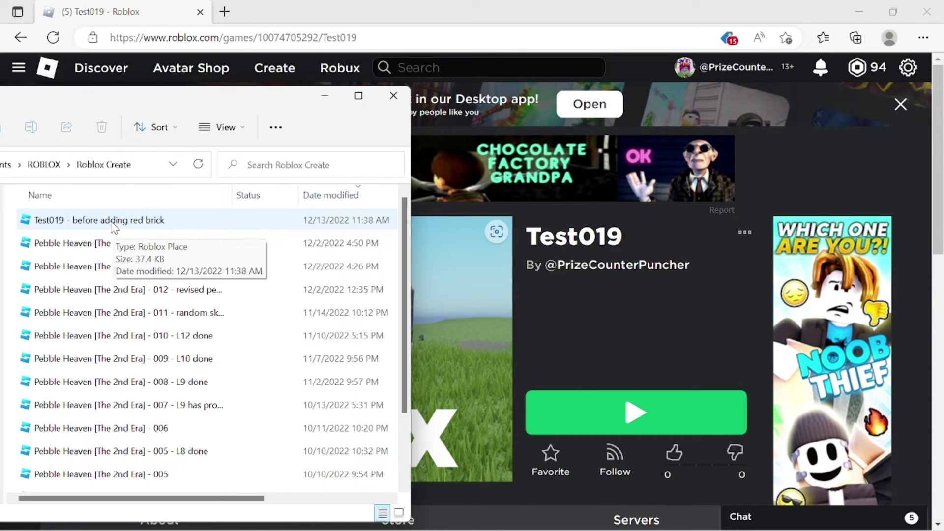
left_click(80, 226)
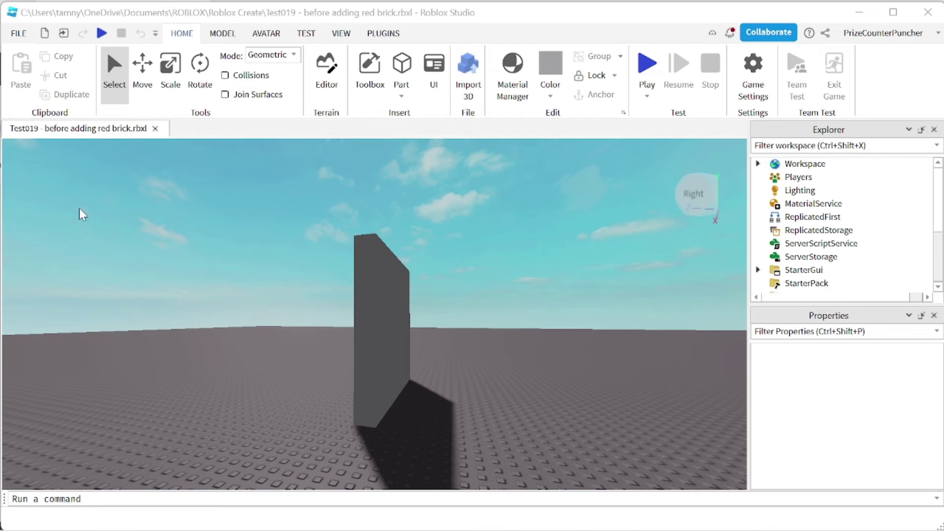
- Publish the backup with Publish to Roblox As, overwriting the Test019 place
left_click(19, 34)
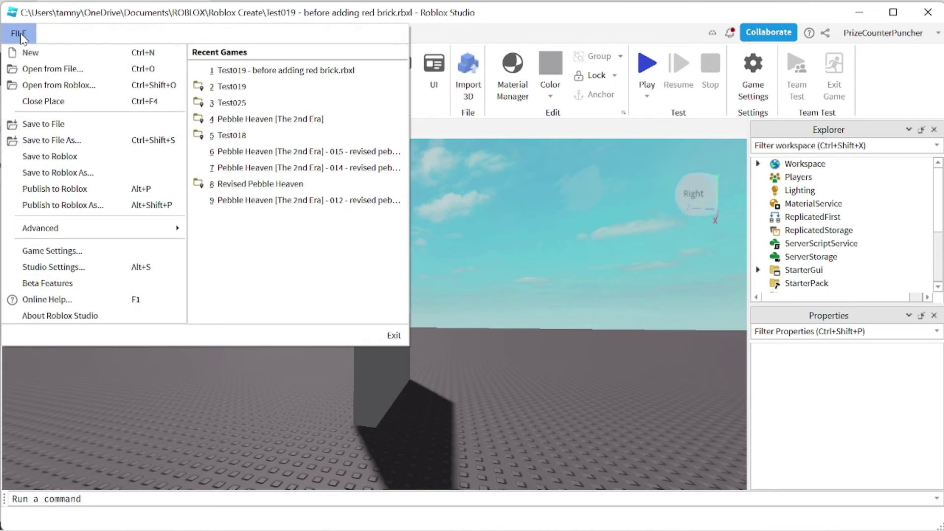
left_click(47, 205)
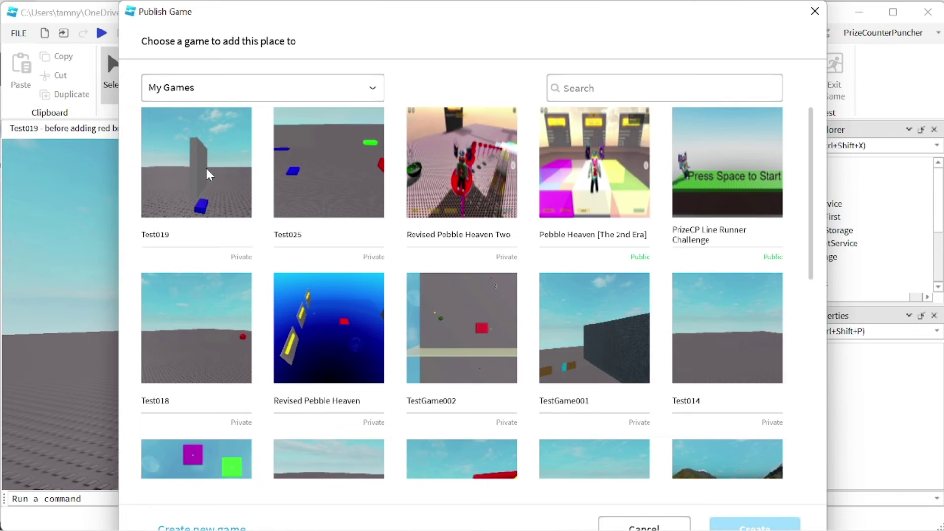
left_click(209, 174)
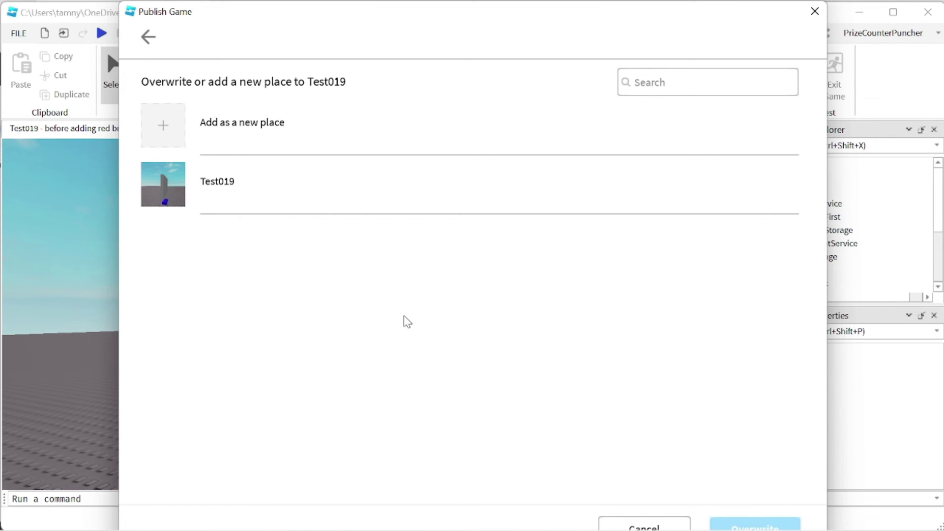
left_click(163, 196)
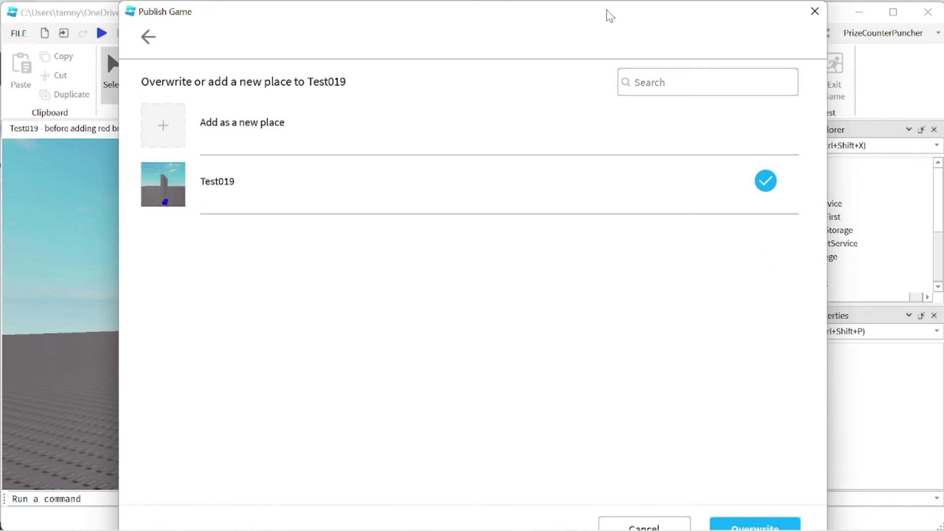
left_click_drag(610, 16, 592, 103)
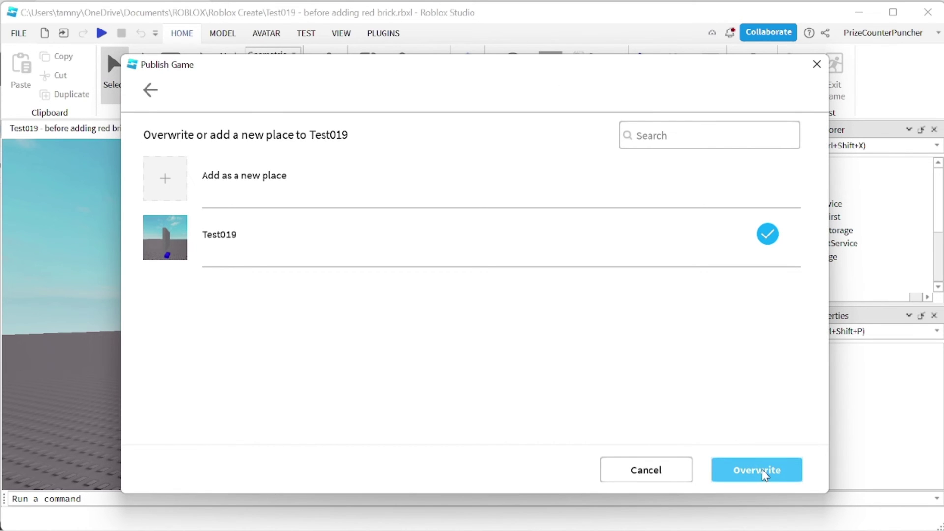
left_click(764, 474)
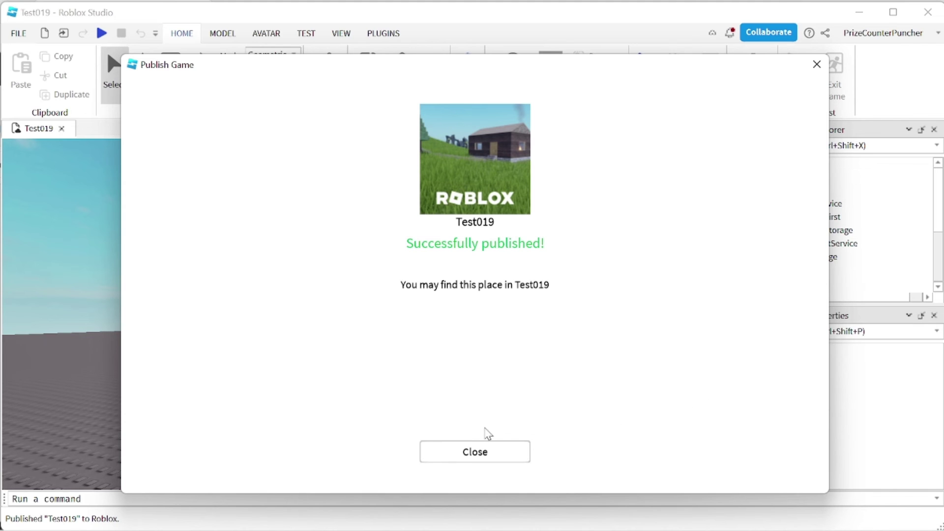
left_click(485, 451)
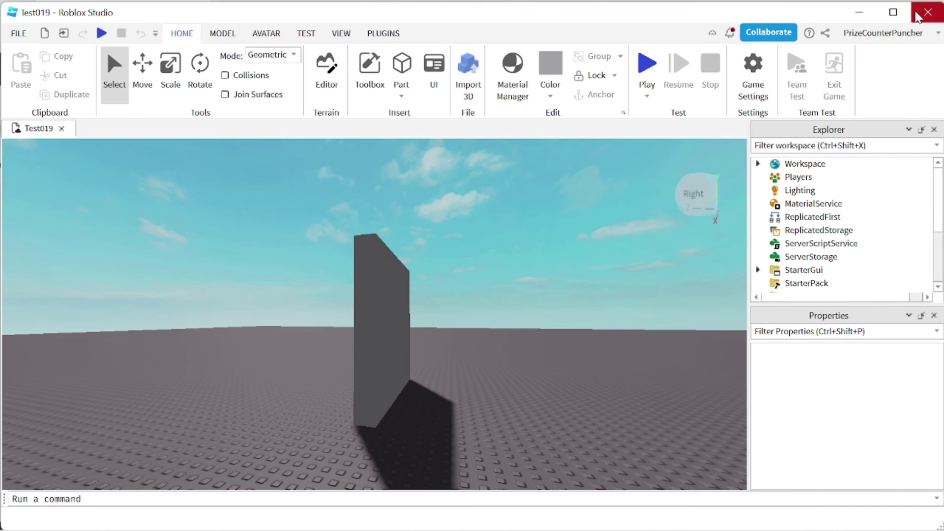
- Close Studio, play Test019 in the Roblox player, and walk the avatar toward the wall
left_click(920, 19)
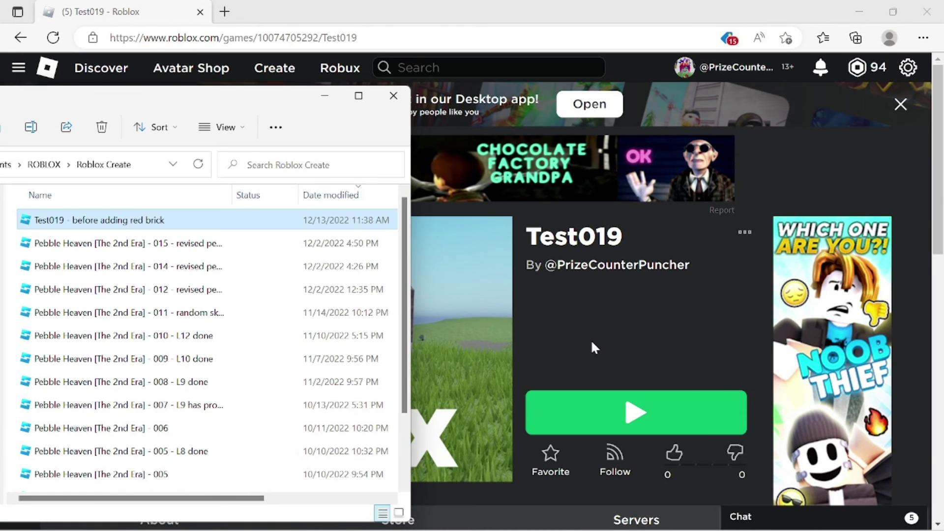
left_click(592, 339)
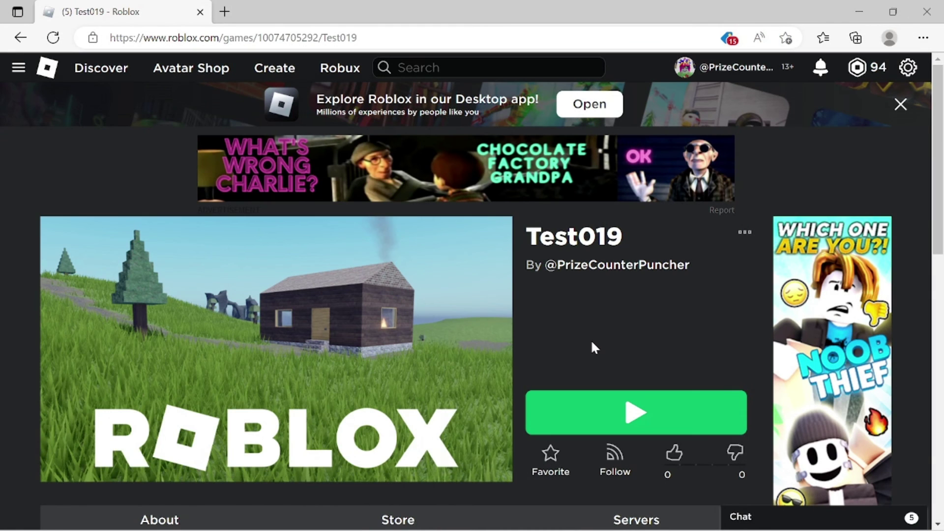
left_click(629, 419)
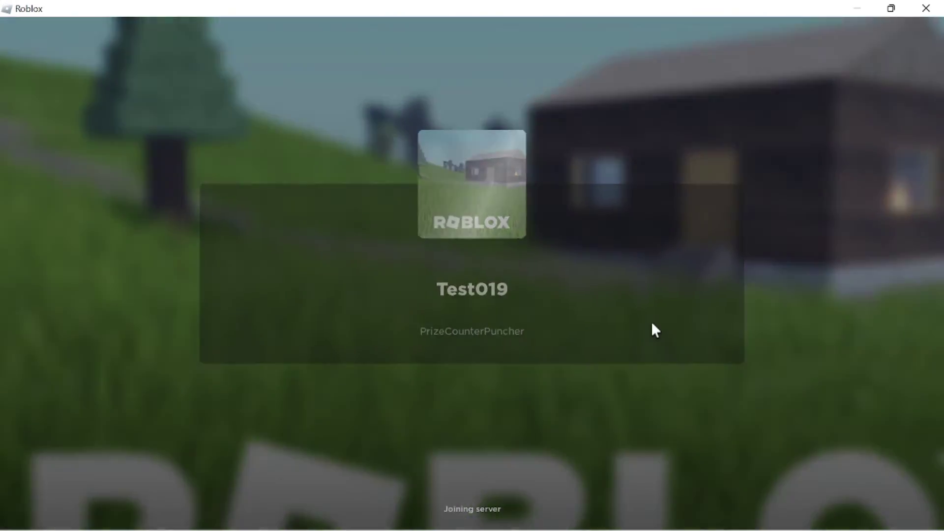
key("w")
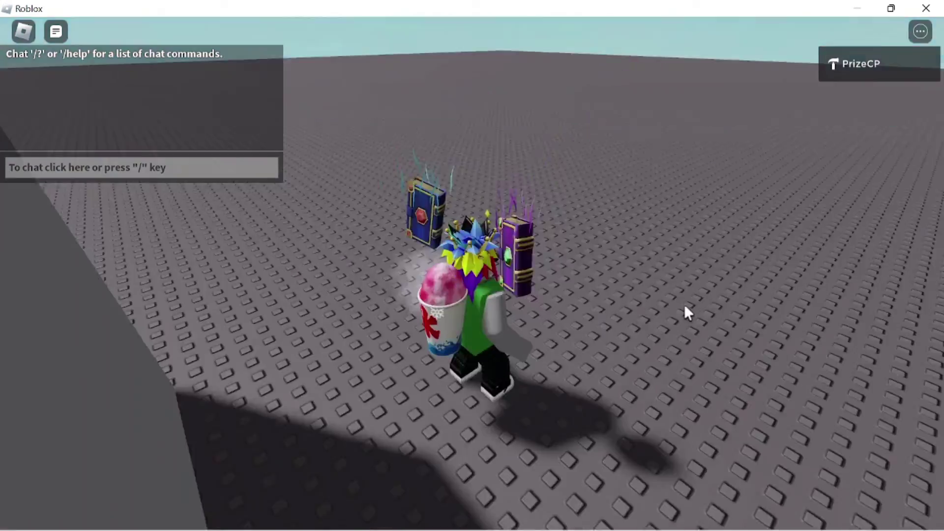
key("Left")
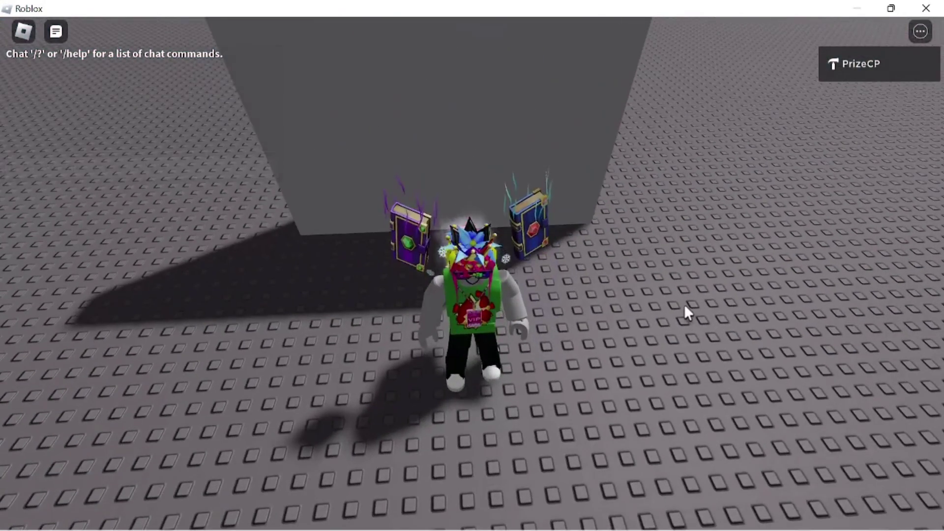